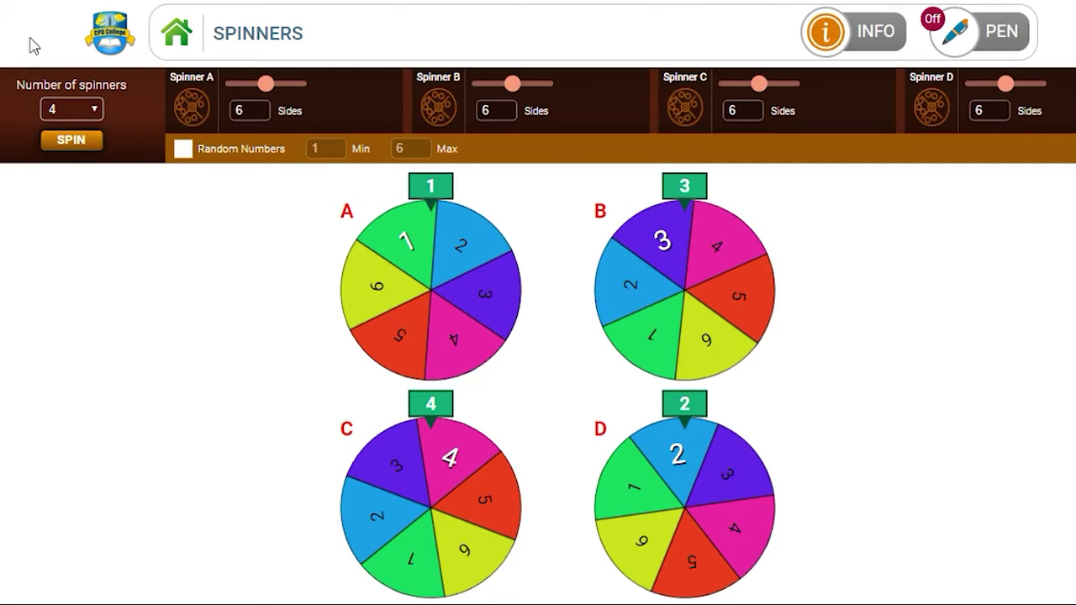
Set the number of spinners to 2, keep spinners A and B at 6 sides, and spin them
{"action": "left_click", "coordinate": [80, 113]}
{"action": "left_click", "coordinate": [75, 149]}
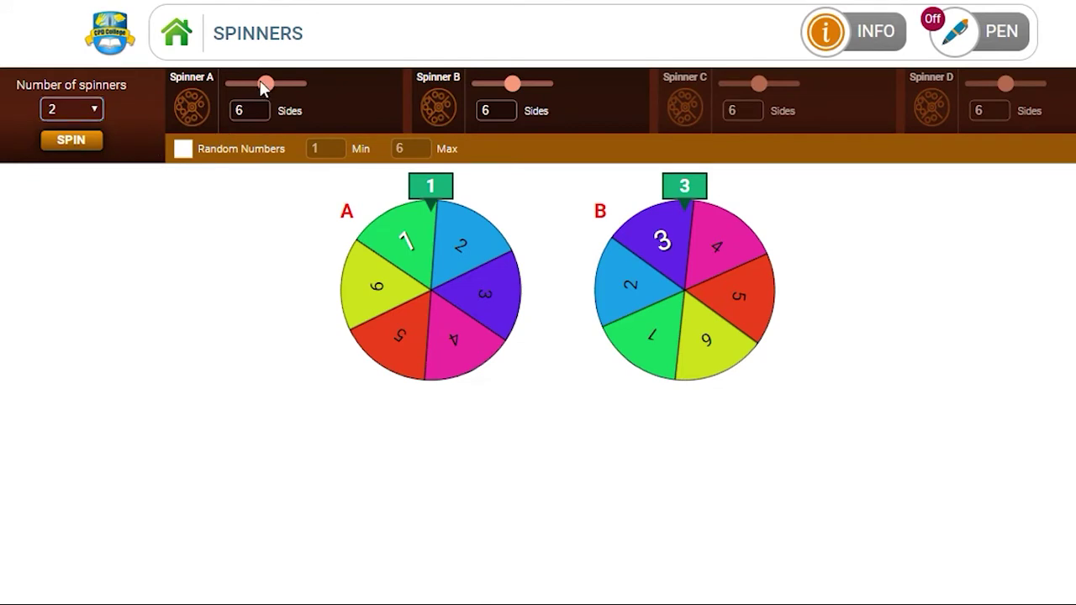
{"action": "mouse_move", "coordinate": [262, 86]}
{"action": "left_mouse_down"}
{"action": "mouse_move", "coordinate": [233, 86]}
{"action": "mouse_move", "coordinate": [298, 84]}
{"action": "mouse_move", "coordinate": [263, 87]}
{"action": "left_mouse_up"}
{"action": "left_click_drag", "start_coordinate": [509, 86], "coordinate": [510, 85]}
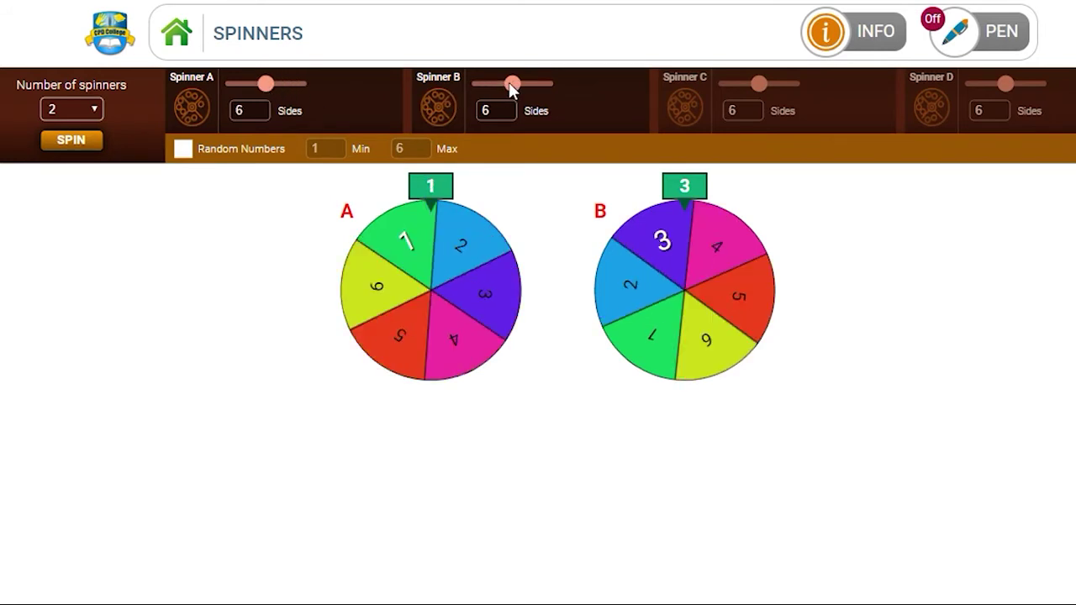
{"action": "left_click", "coordinate": [69, 146]}
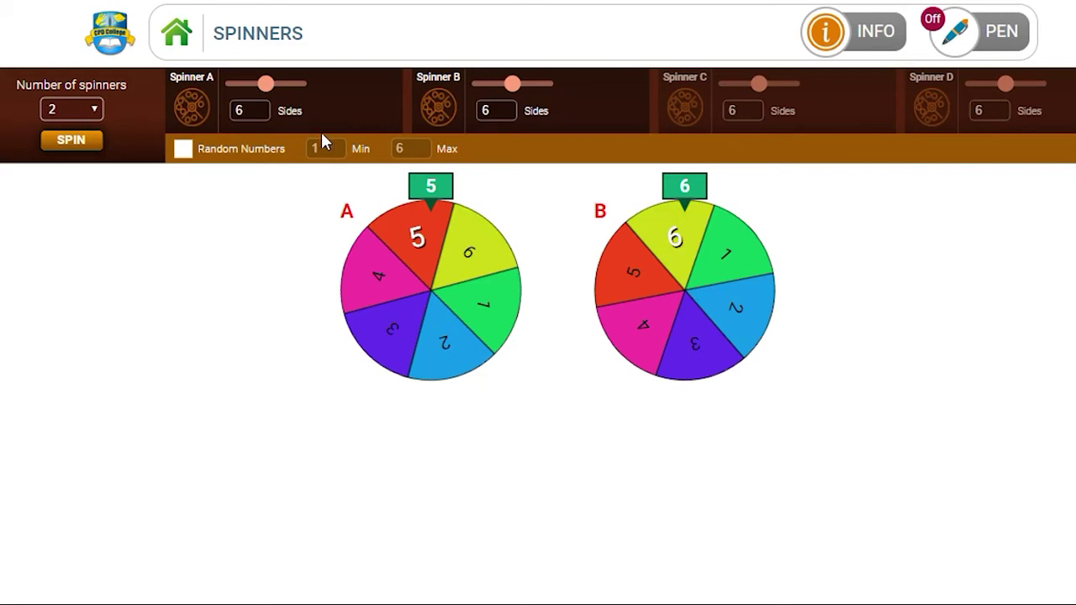
Increase the number of spinners to 3 and spin them
{"action": "left_click", "coordinate": [93, 113]}
{"action": "left_click", "coordinate": [87, 165]}
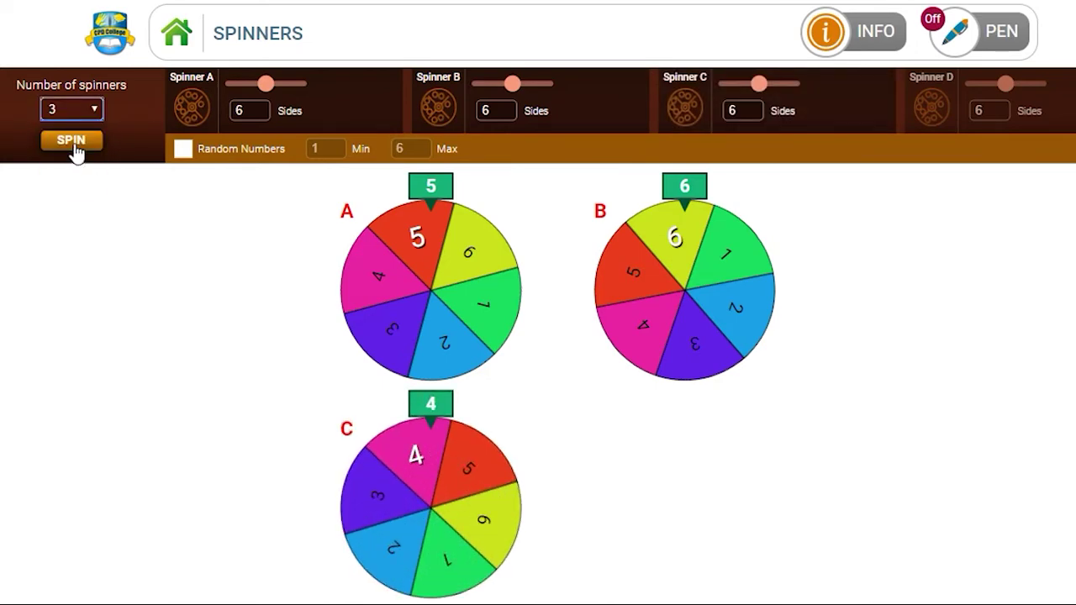
{"action": "left_click", "coordinate": [73, 142]}
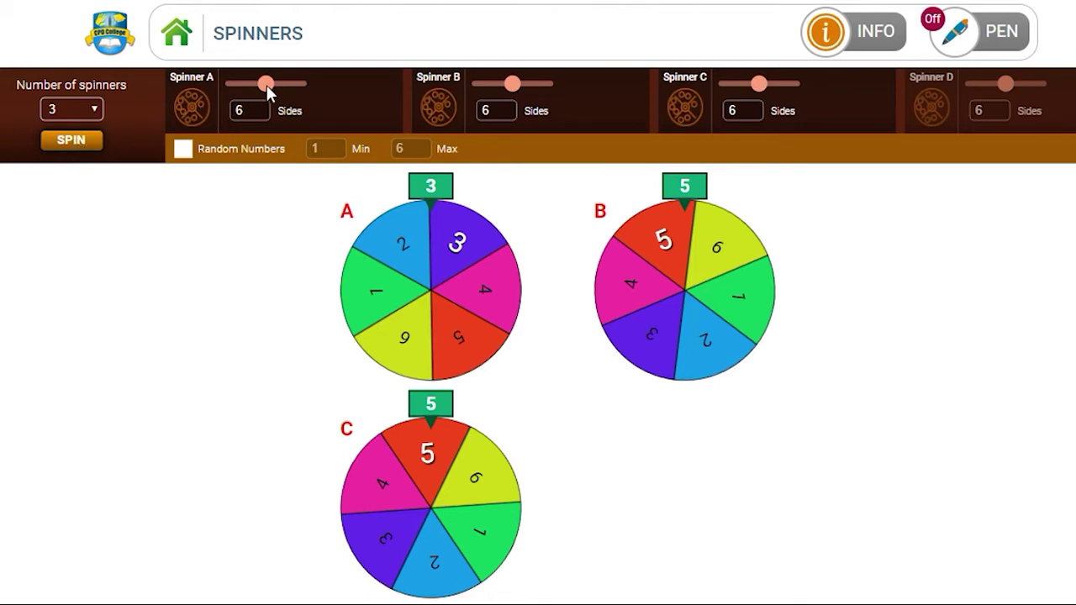
Set spinners A and B to 5 sides each and spin with the number of spinners reduced to 2
{"action": "left_click_drag", "start_coordinate": [262, 88], "coordinate": [256, 88]}
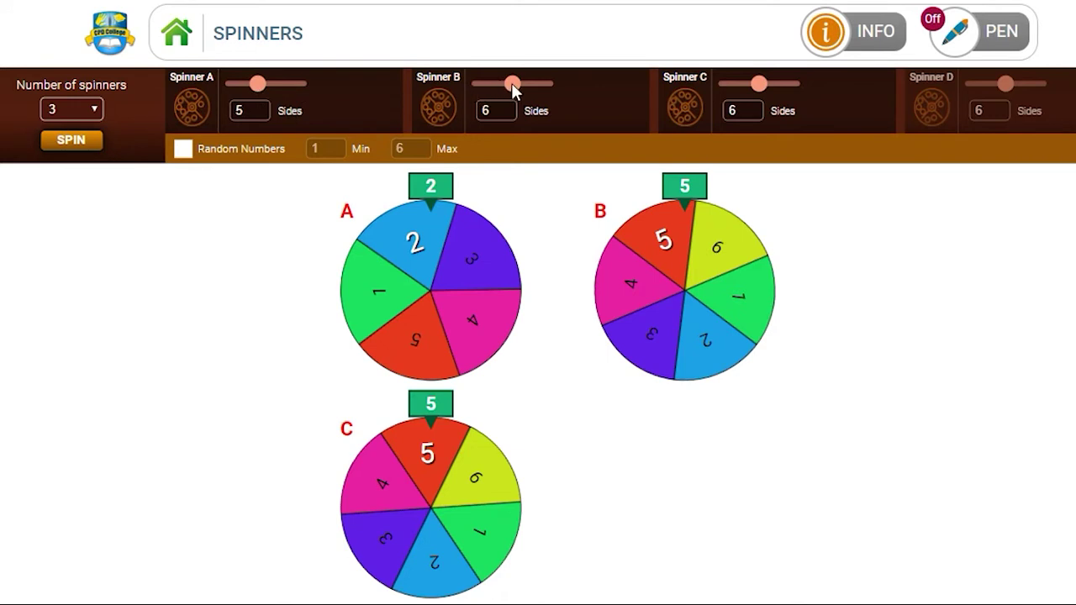
{"action": "left_click_drag", "start_coordinate": [511, 85], "coordinate": [503, 85]}
{"action": "left_click", "coordinate": [60, 111]}
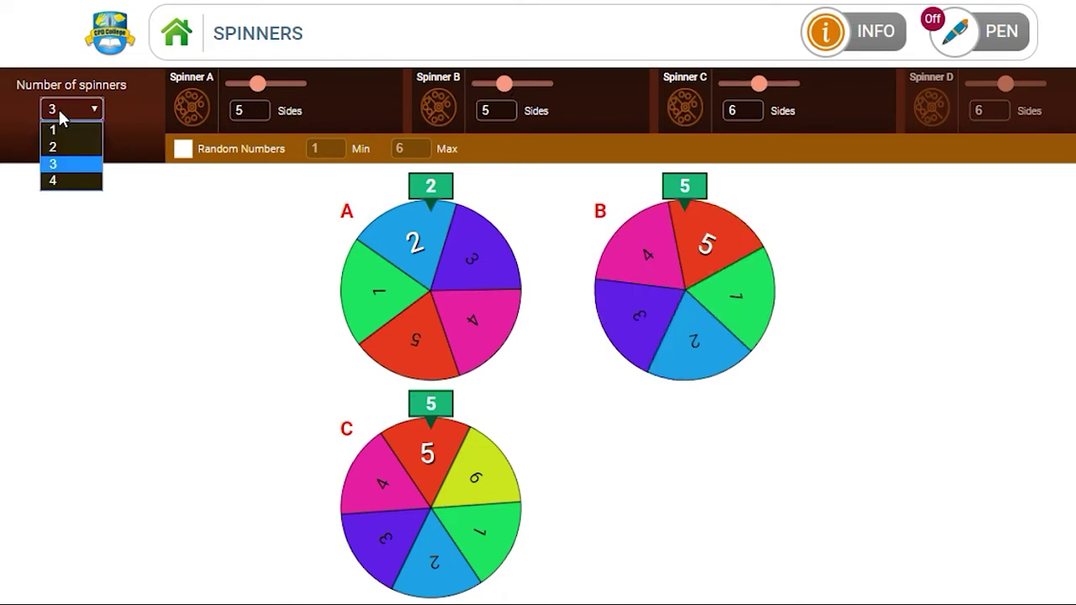
{"action": "left_click", "coordinate": [64, 148]}
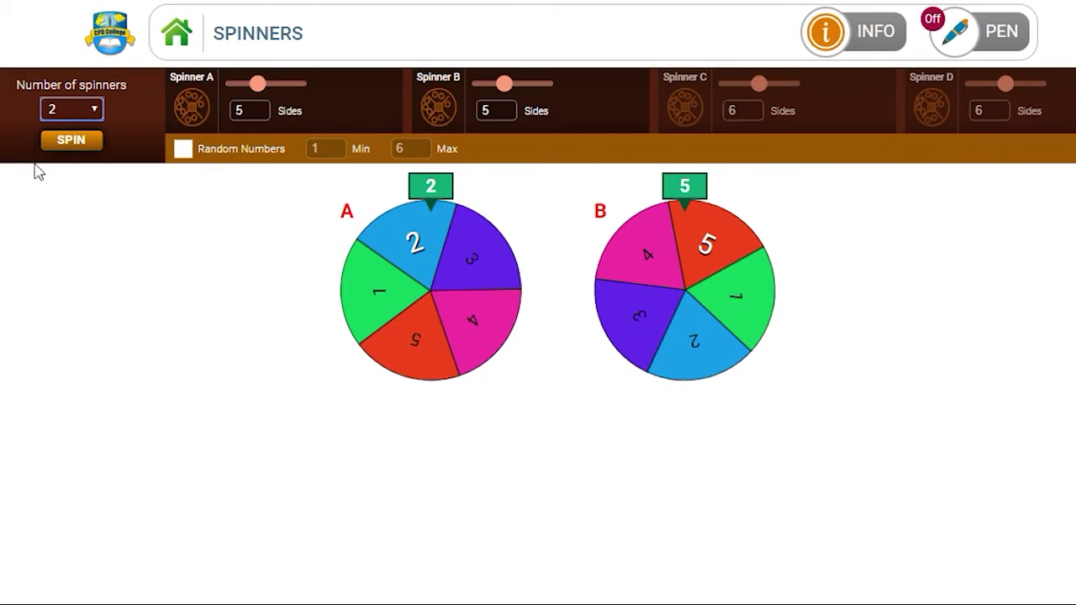
{"action": "left_click", "coordinate": [71, 141]}
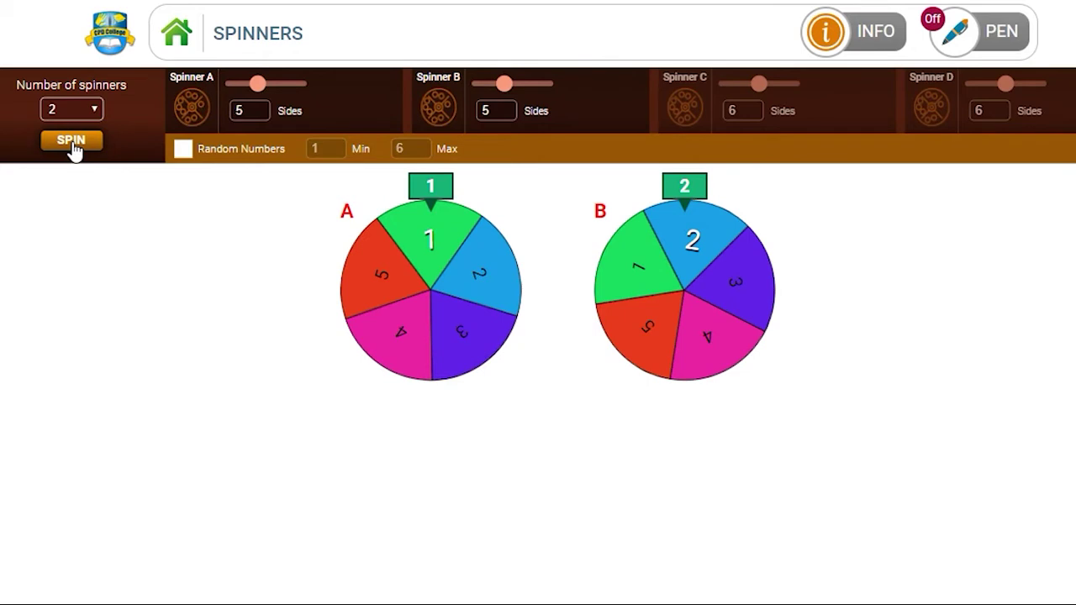
Set spinners A and B to 10 sides each and spin both
{"action": "left_click_drag", "start_coordinate": [258, 87], "coordinate": [299, 84]}
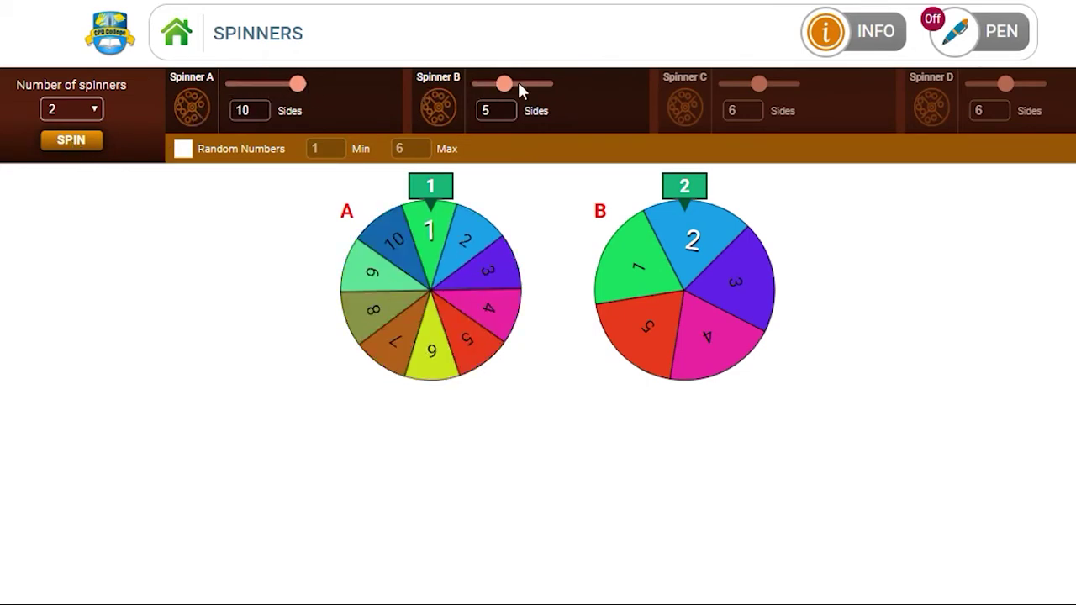
{"action": "left_click_drag", "start_coordinate": [518, 84], "coordinate": [558, 89]}
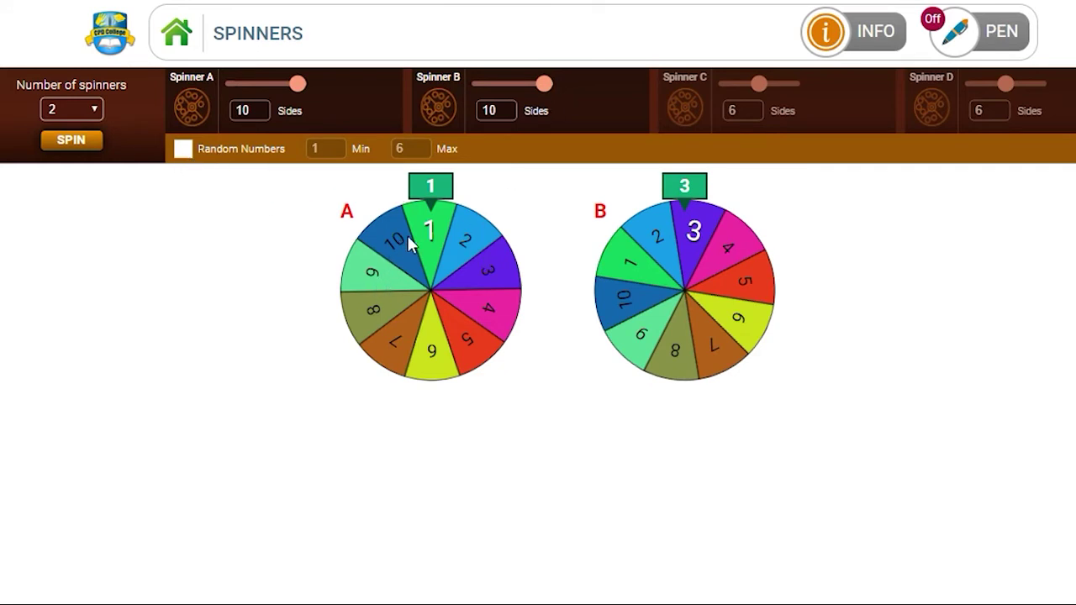
{"action": "left_click", "coordinate": [74, 144]}
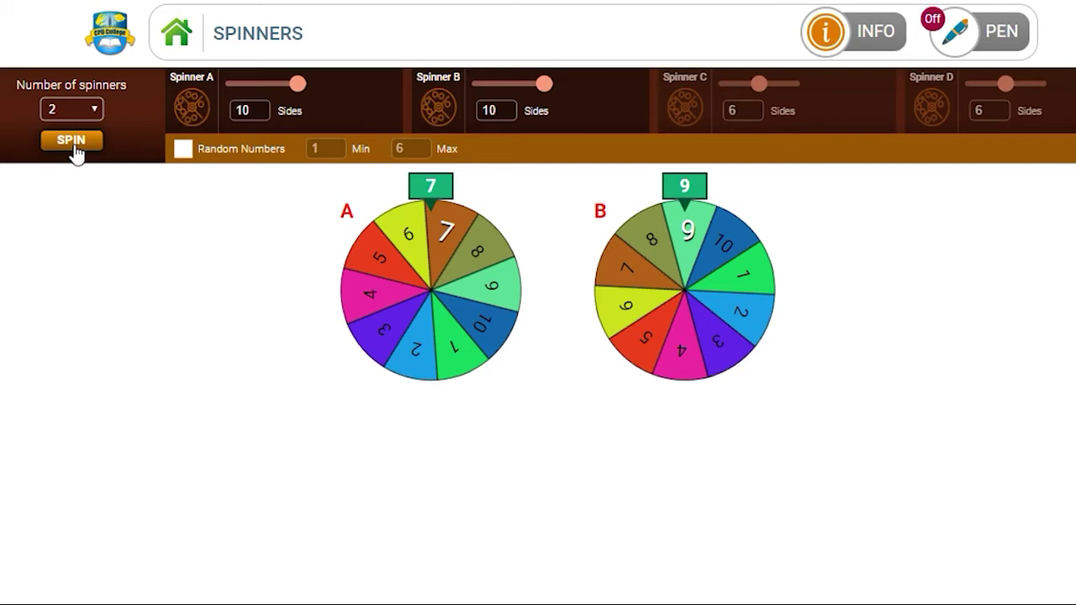
Enable random numbers with a minimum of 21 and a maximum of 99, and spin both spinners
{"action": "left_click", "coordinate": [184, 152]}
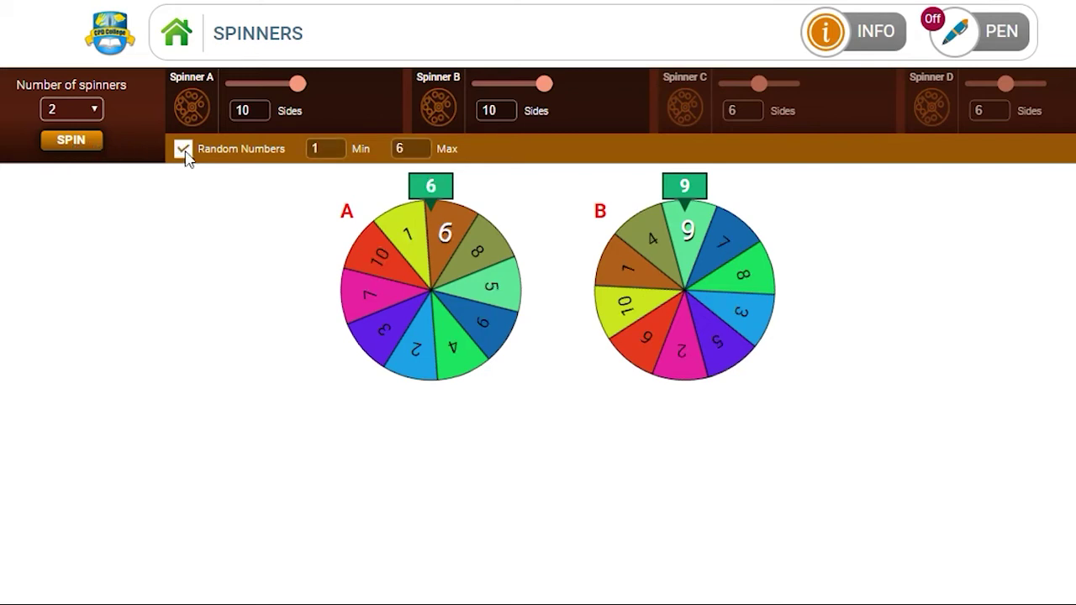
{"action": "left_click", "coordinate": [330, 148]}
{"action": "key", "text": "BackSpace"}
{"action": "type", "text": "21"}
{"action": "left_click", "coordinate": [415, 148]}
{"action": "key", "text": "BackSpace"}
{"action": "type", "text": "99"}
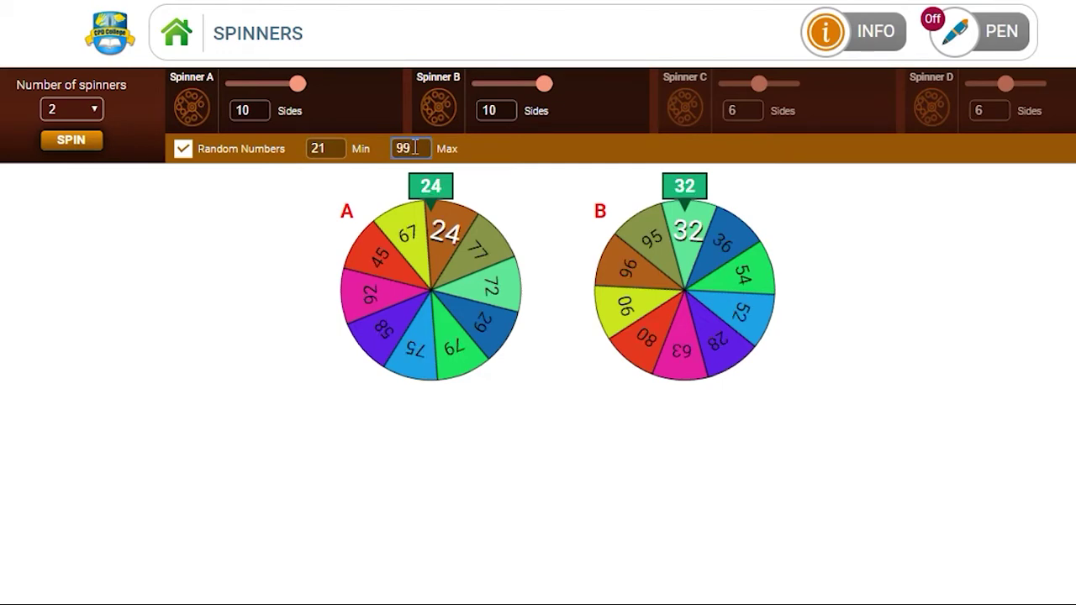
{"action": "left_click", "coordinate": [72, 141]}
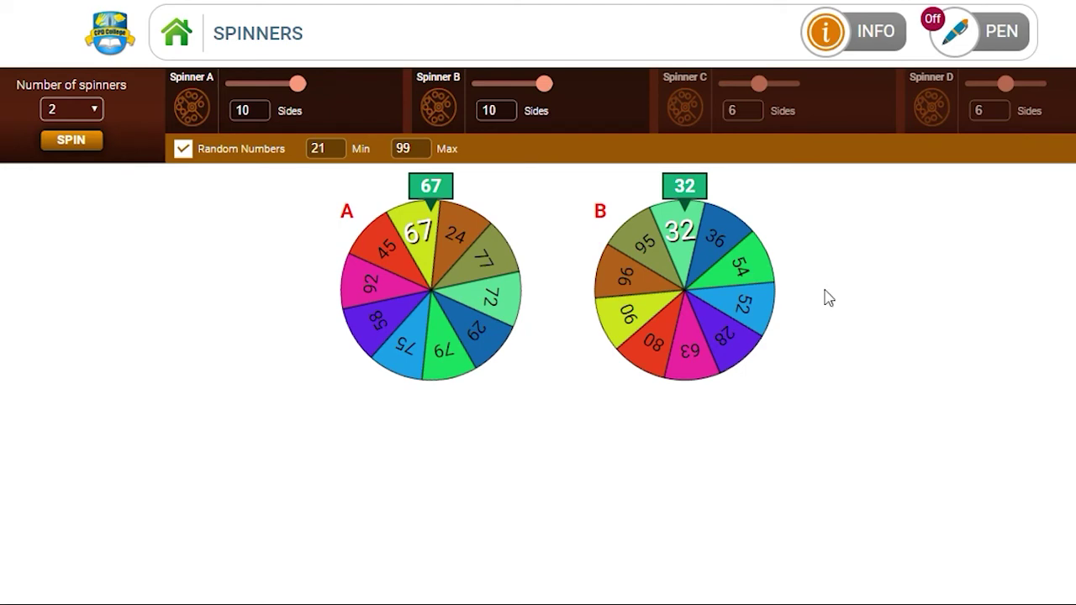
Open the Spinners information page and read through the toolbar instructions and application ideas
{"action": "left_click", "coordinate": [824, 42]}
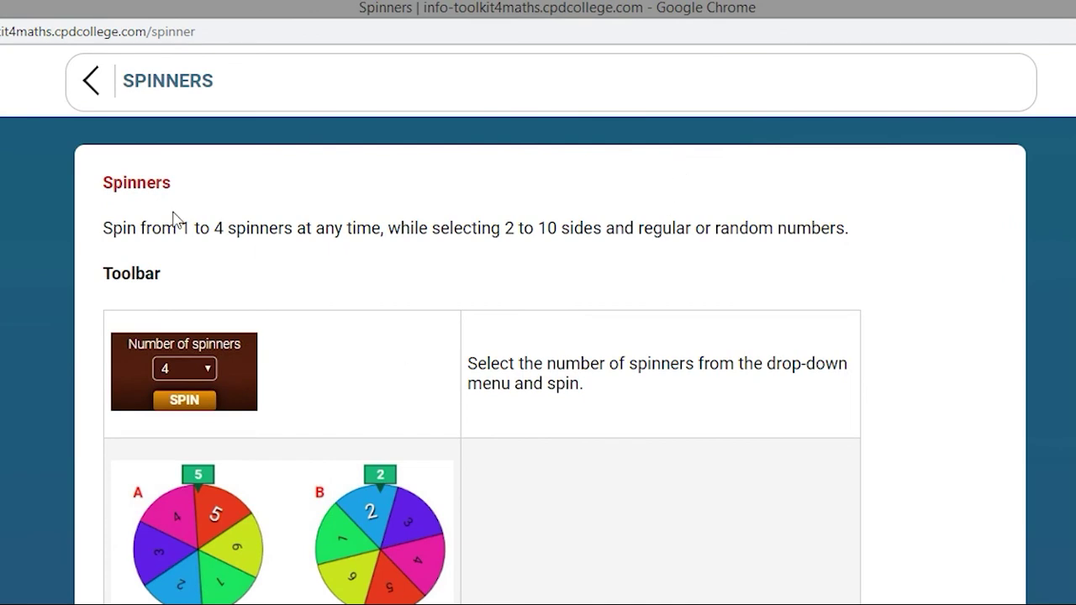
{"action": "scroll", "coordinate": [377, 279], "scroll_direction": "down", "scroll_amount": 6}
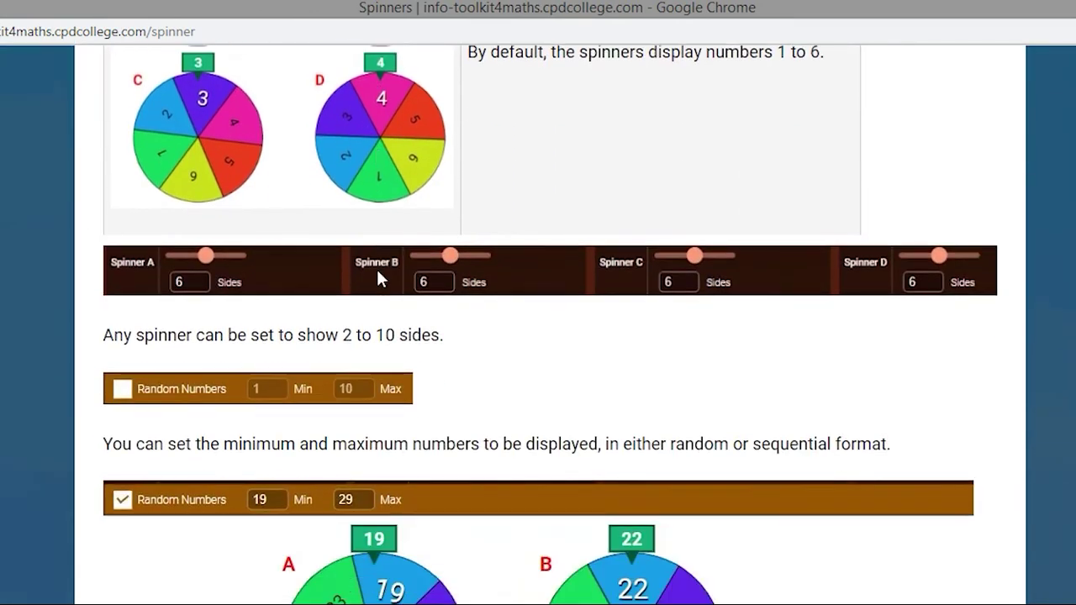
{"action": "scroll", "coordinate": [377, 273], "scroll_direction": "down", "scroll_amount": 9}
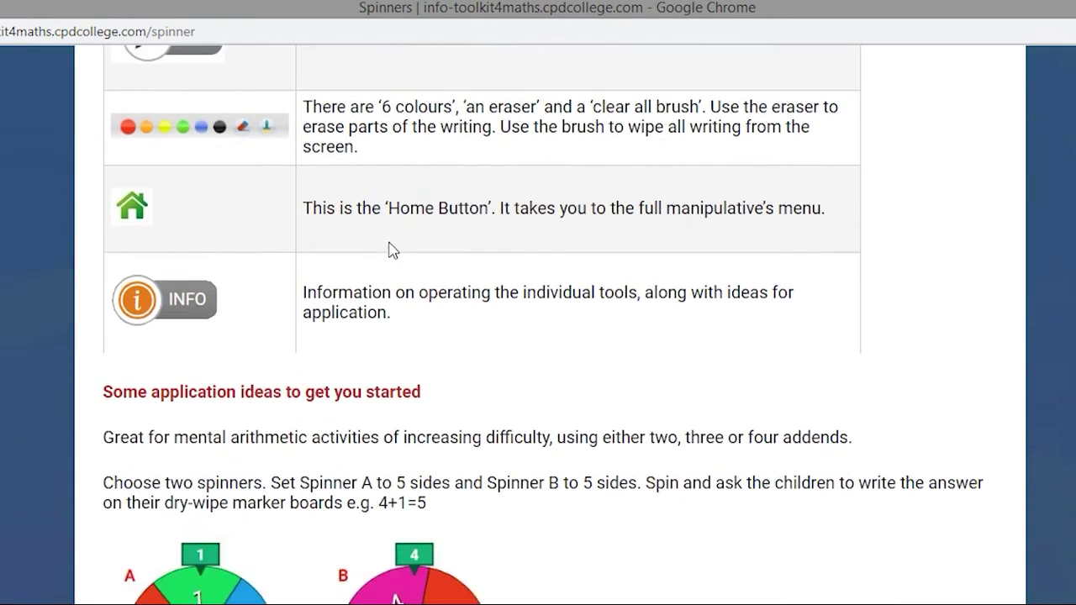
{"action": "scroll", "coordinate": [389, 250], "scroll_direction": "down", "scroll_amount": 2}
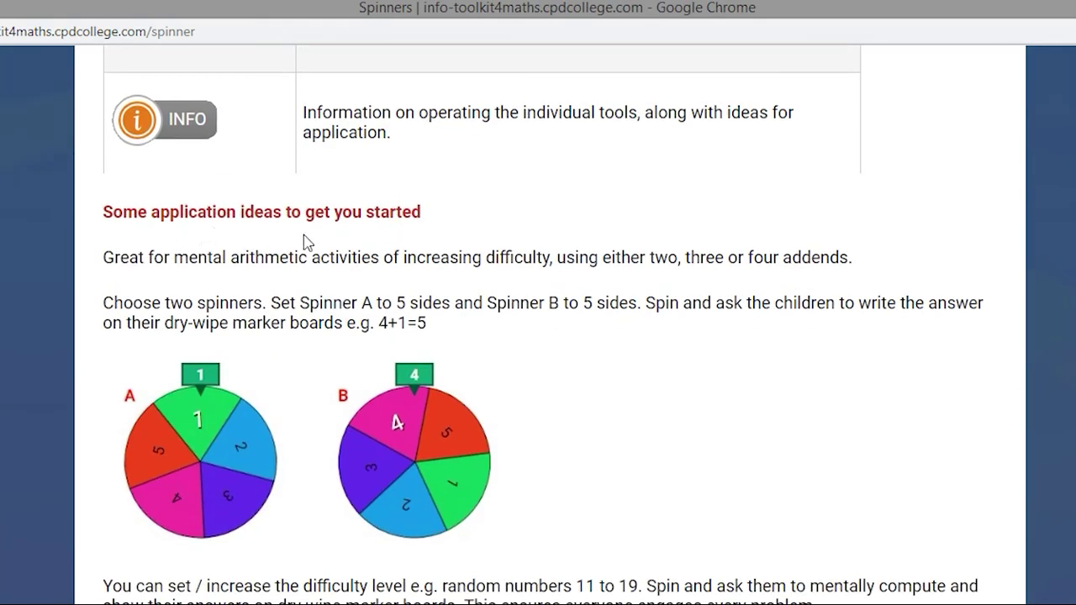
{"action": "scroll", "coordinate": [305, 238], "scroll_direction": "down", "scroll_amount": 4}
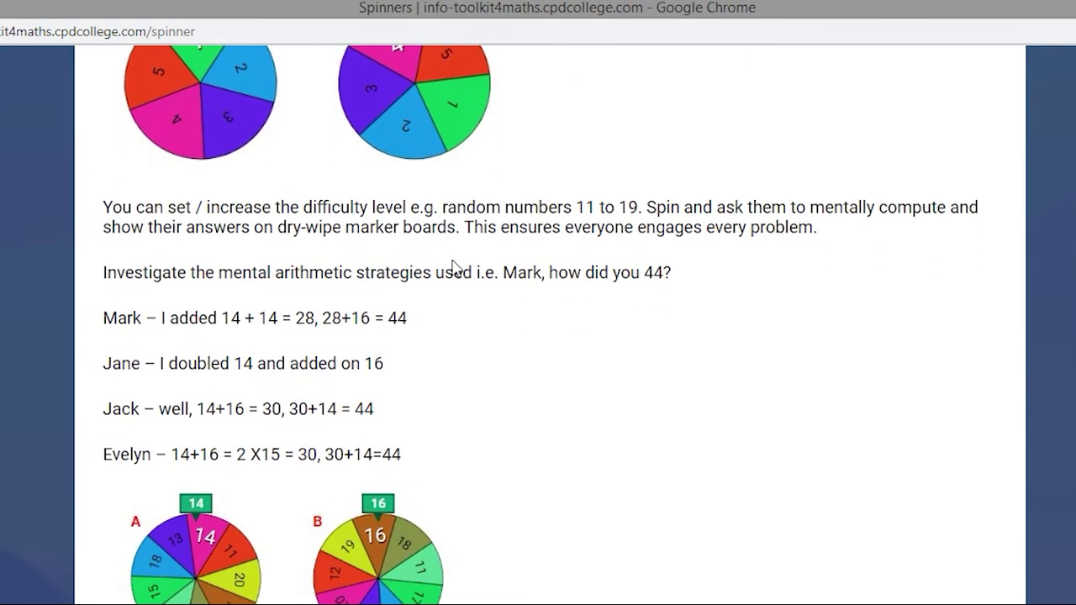
{"action": "scroll", "coordinate": [459, 274], "scroll_direction": "down", "scroll_amount": 2}
{"action": "scroll", "coordinate": [469, 289], "scroll_direction": "down", "scroll_amount": 3}
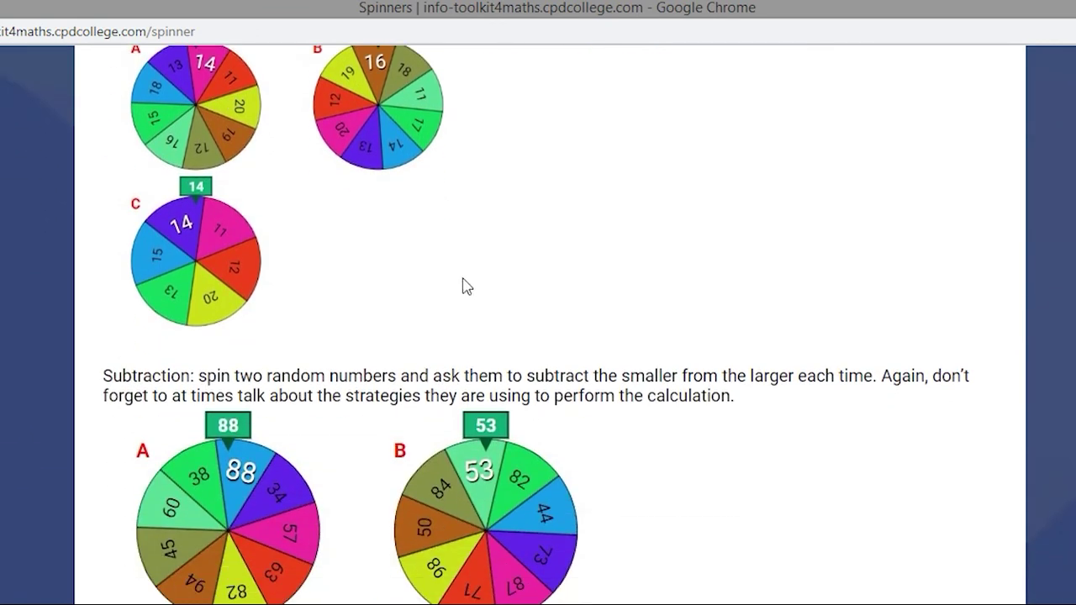
{"action": "scroll", "coordinate": [462, 280], "scroll_direction": "down", "scroll_amount": 3}
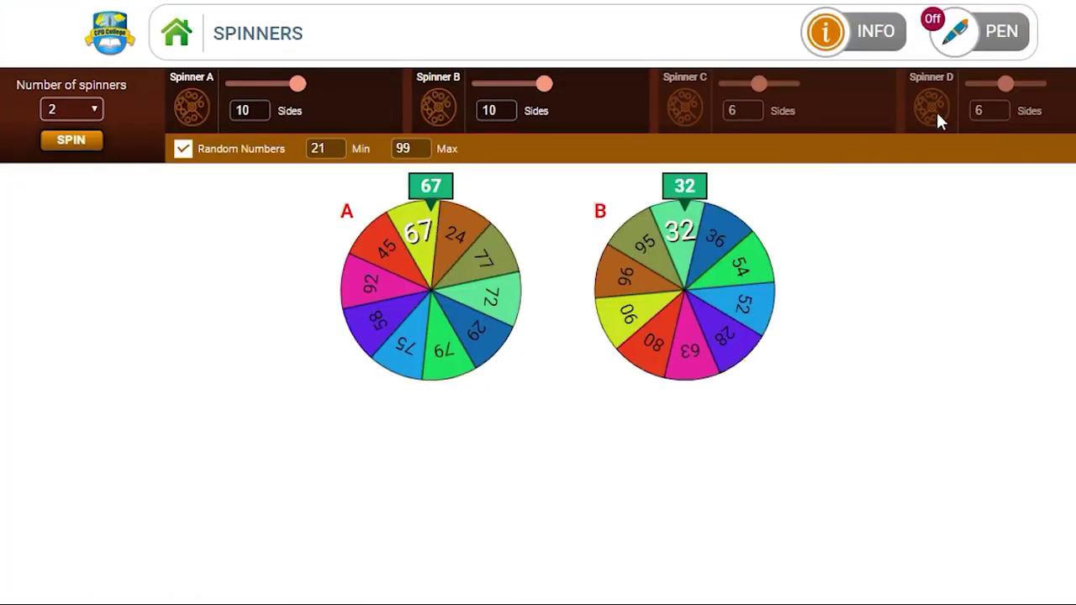
Turn on the pen and handwrite 134 in black below spinner A
{"action": "left_click", "coordinate": [956, 44]}
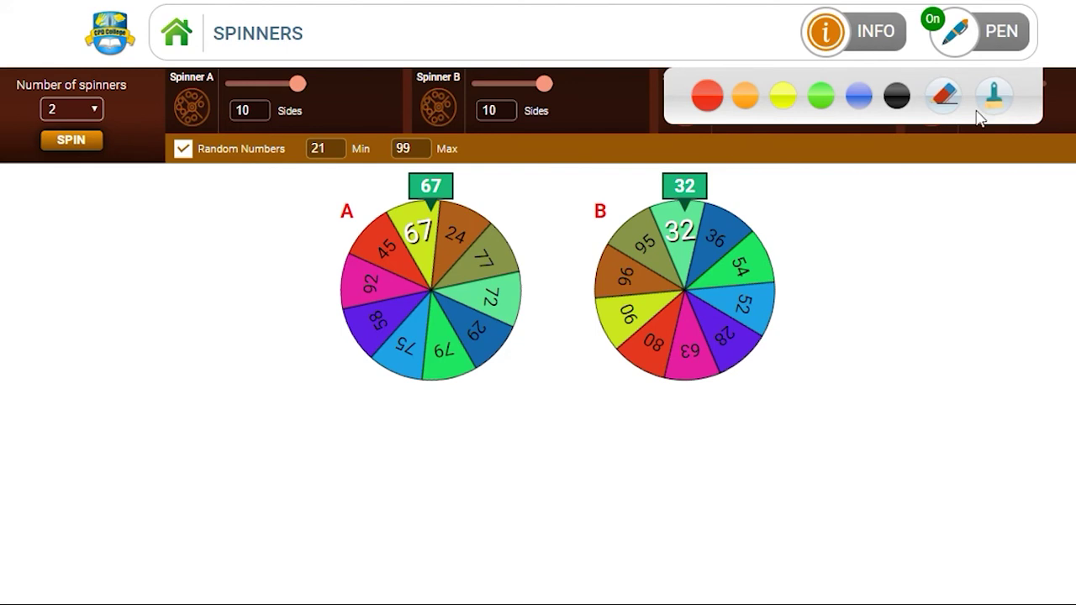
{"action": "left_click", "coordinate": [898, 99]}
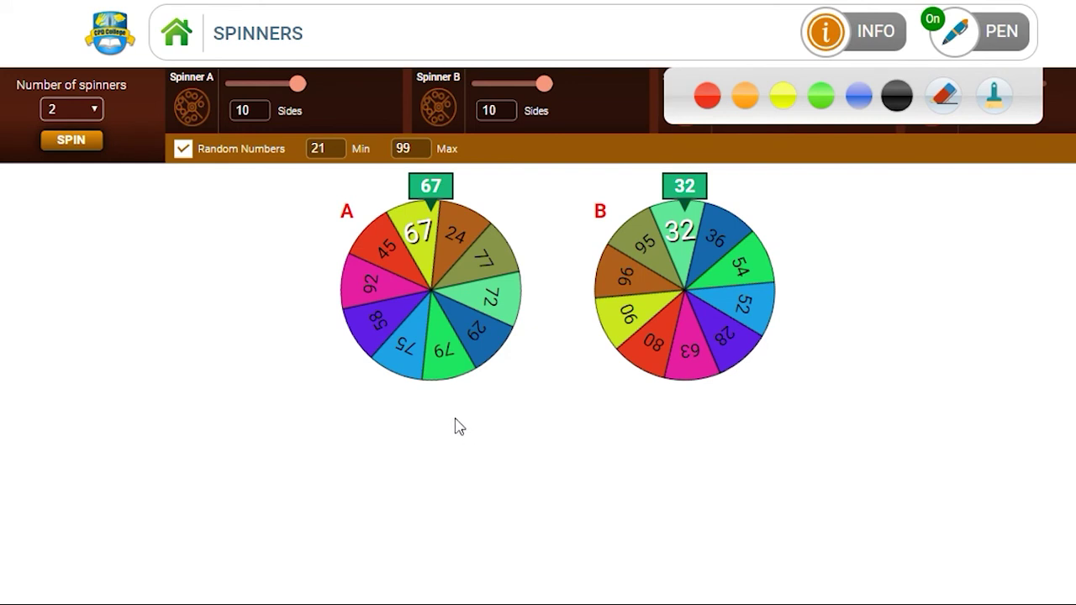
{"action": "mouse_move", "coordinate": [455, 446]}
{"action": "left_mouse_down"}
{"action": "mouse_move", "coordinate": [459, 465]}
{"action": "mouse_move", "coordinate": [495, 448]}
{"action": "mouse_move", "coordinate": [471, 454]}
{"action": "mouse_move", "coordinate": [467, 479]}
{"action": "left_mouse_up"}
{"action": "left_click_drag", "start_coordinate": [370, 420], "coordinate": [370, 484]}
{"action": "mouse_move", "coordinate": [394, 423]}
{"action": "left_mouse_down"}
{"action": "mouse_move", "coordinate": [413, 442]}
{"action": "mouse_move", "coordinate": [404, 489]}
{"action": "left_mouse_up"}
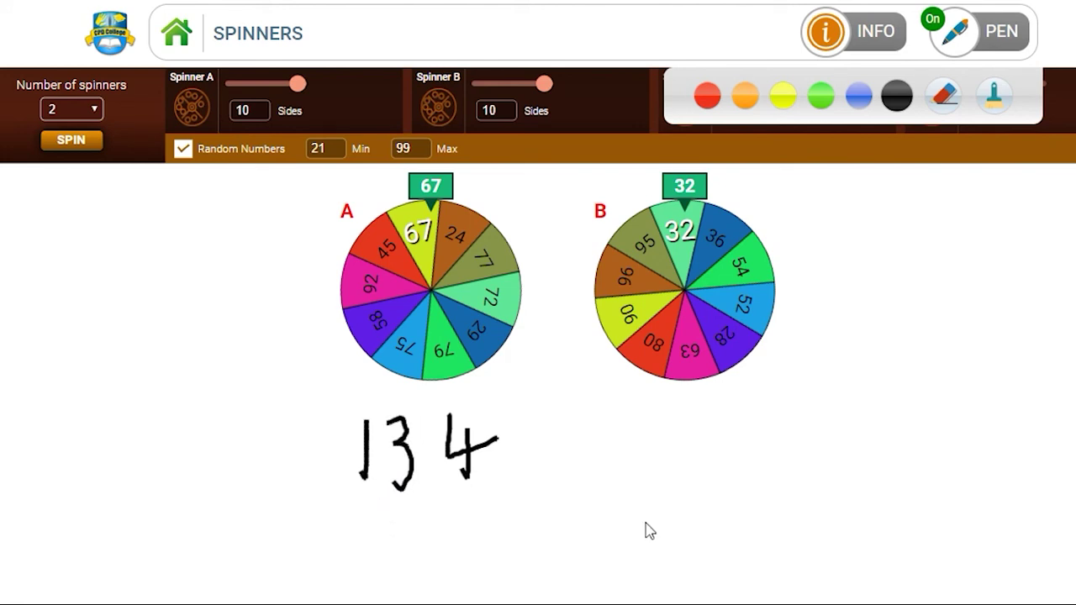
Wipe all pen writing from the screen and turn the pen off
{"action": "left_click", "coordinate": [999, 116]}
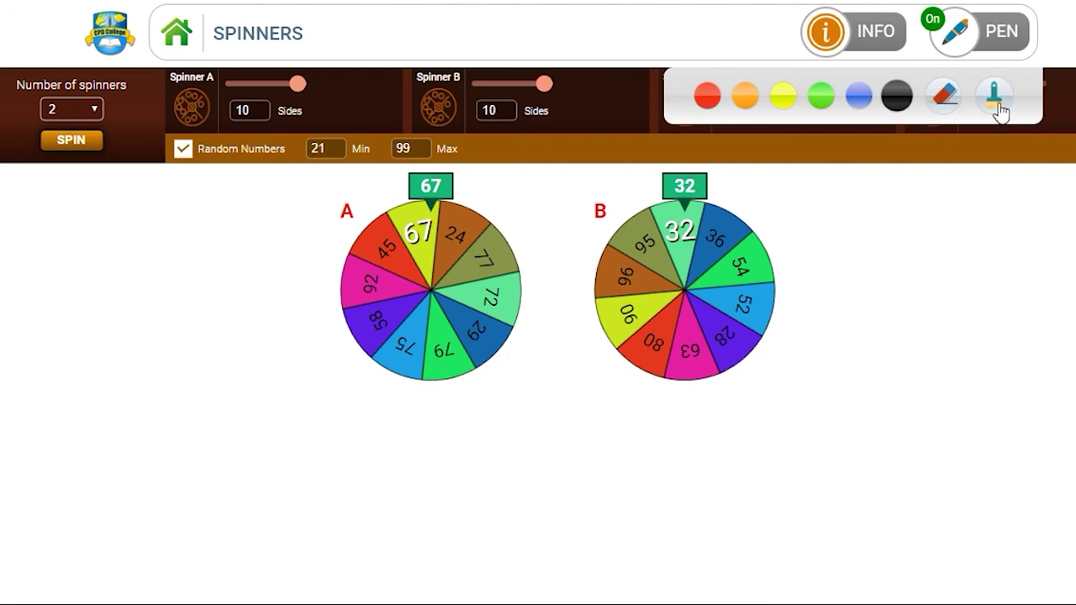
{"action": "left_click", "coordinate": [957, 38]}
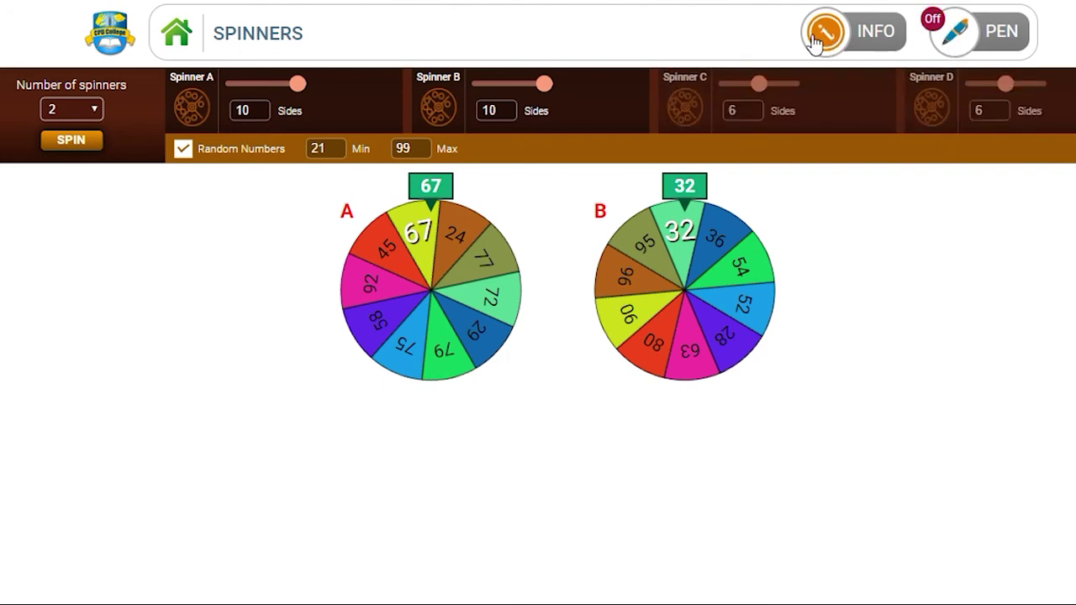